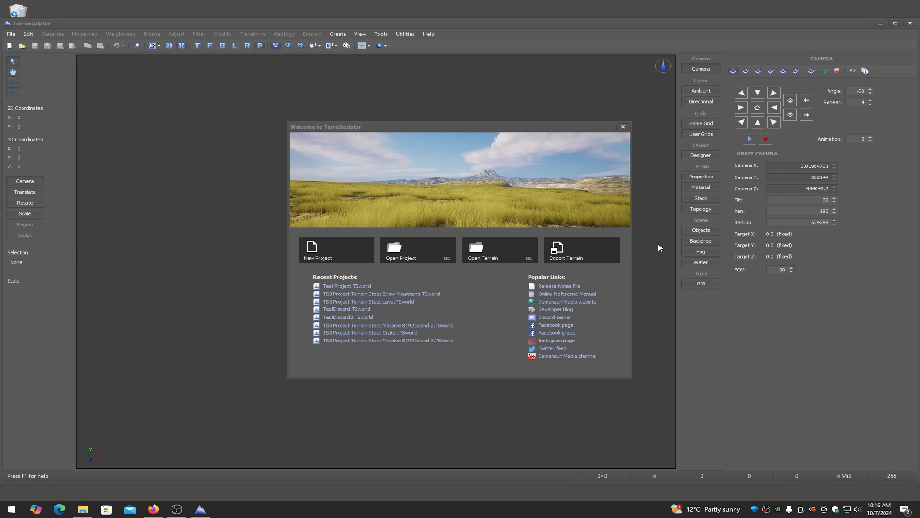
Import the TIF/GeoTIF terrain file USGS_NED_one_meter_x24y410_NM_Animas_2014_IMG_2017 from the GDAL IMG to TIF folder
{"action": "left_click", "coordinate": [572, 255]}
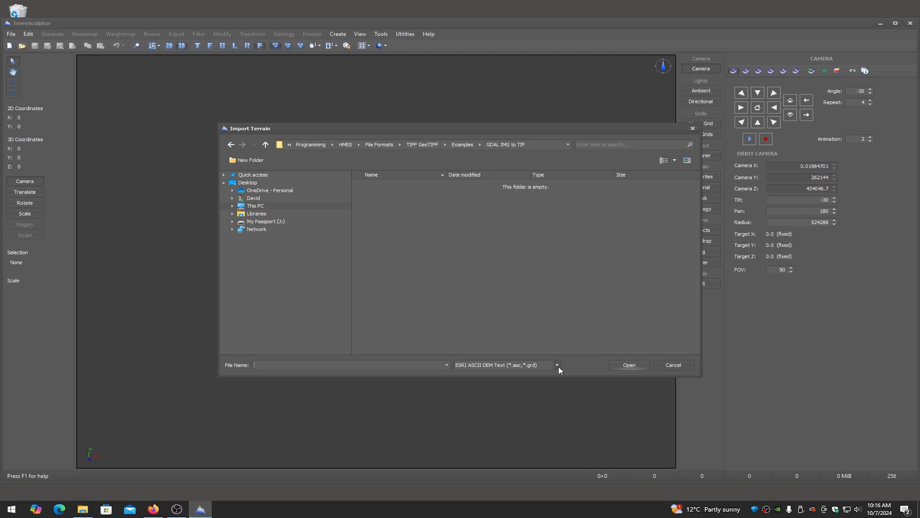
{"action": "left_click", "coordinate": [558, 366]}
{"action": "left_click_drag", "start_coordinate": [558, 384], "coordinate": [561, 411]}
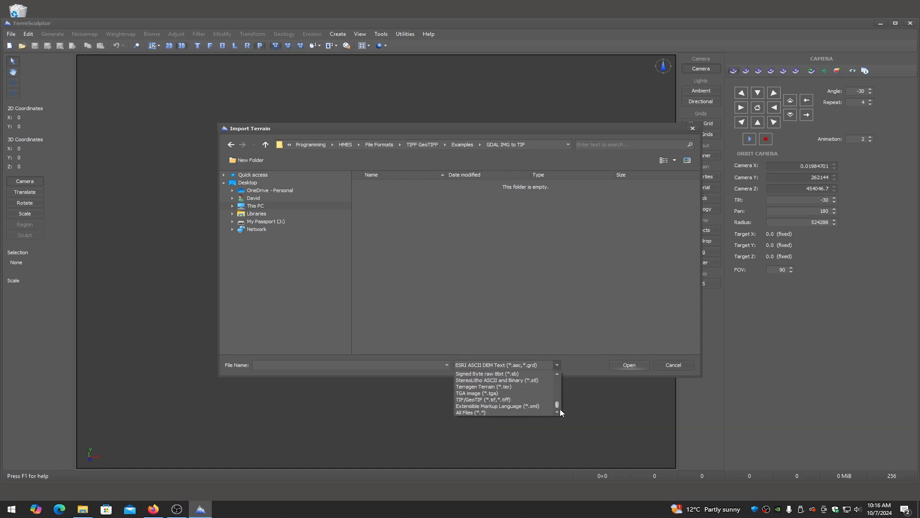
{"action": "left_click", "coordinate": [477, 399]}
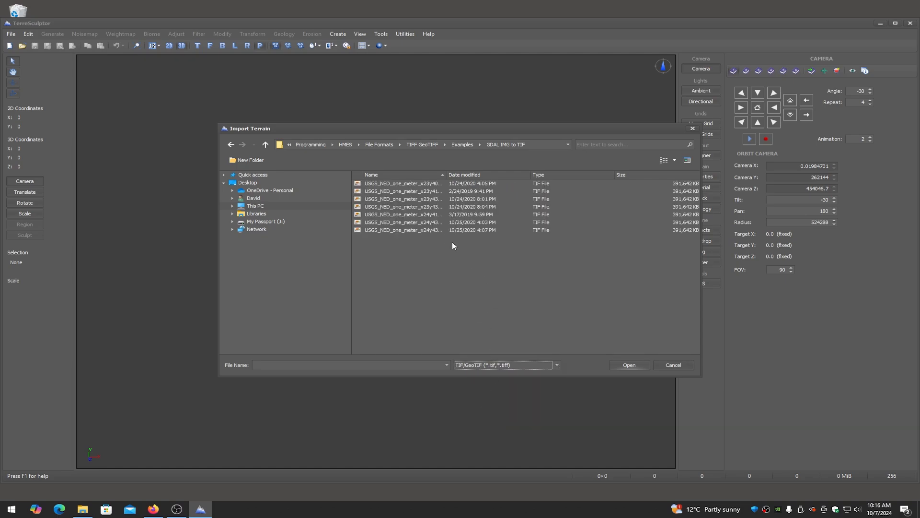
{"action": "double_click", "coordinate": [422, 214]}
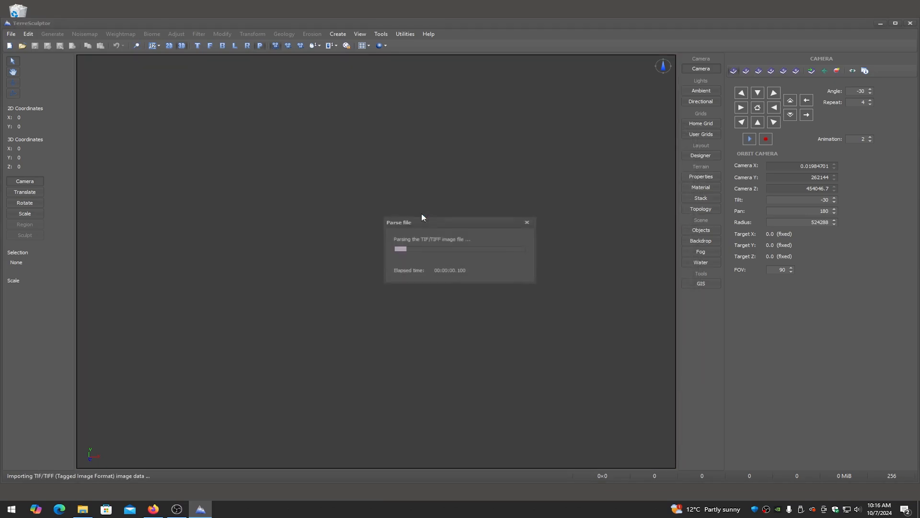
{"action": "left_click", "coordinate": [559, 158]}
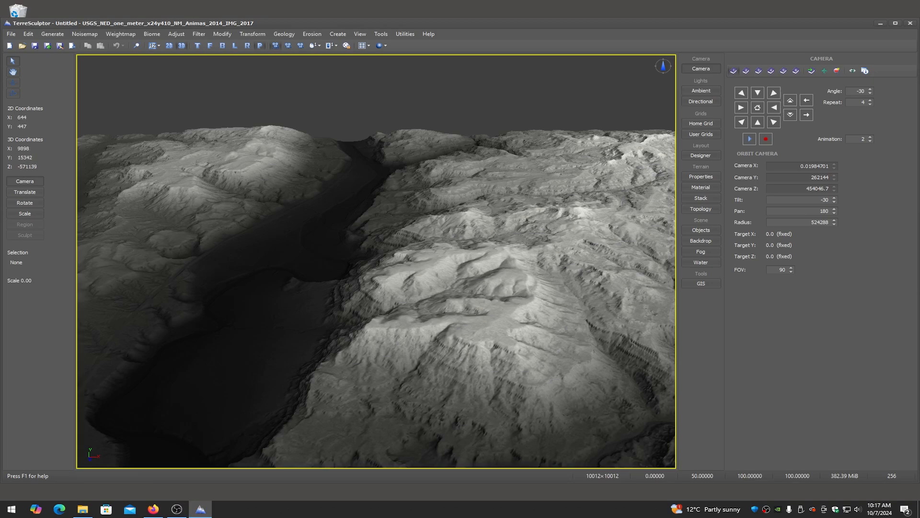
Review the imported terrain's GIS properties and use GeoScale to set its XZ and Y spacing to the GIS values
{"action": "left_click_drag", "start_coordinate": [467, 273], "coordinate": [343, 267]}
{"action": "scroll", "coordinate": [369, 257], "scroll_direction": "down", "scroll_amount": 4}
{"action": "scroll", "coordinate": [370, 257], "scroll_direction": "down", "scroll_amount": 8}
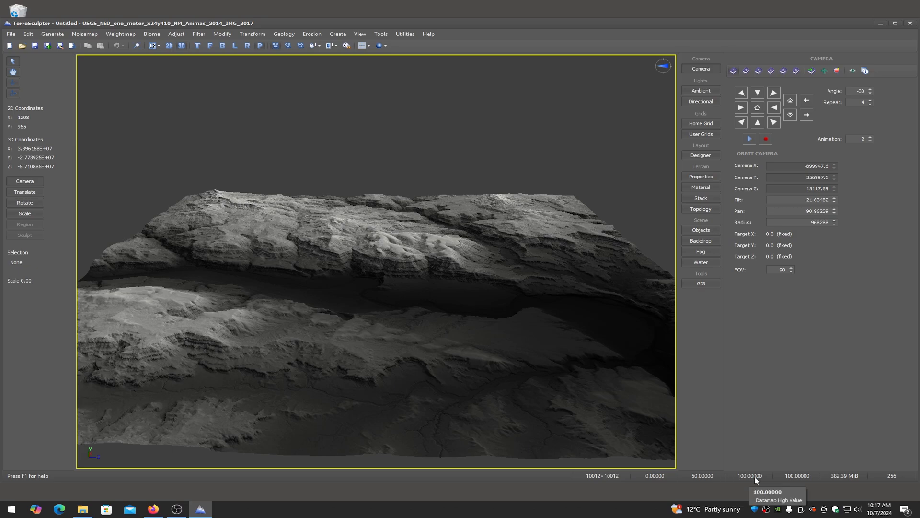
{"action": "left_click_drag", "start_coordinate": [588, 353], "coordinate": [451, 368]}
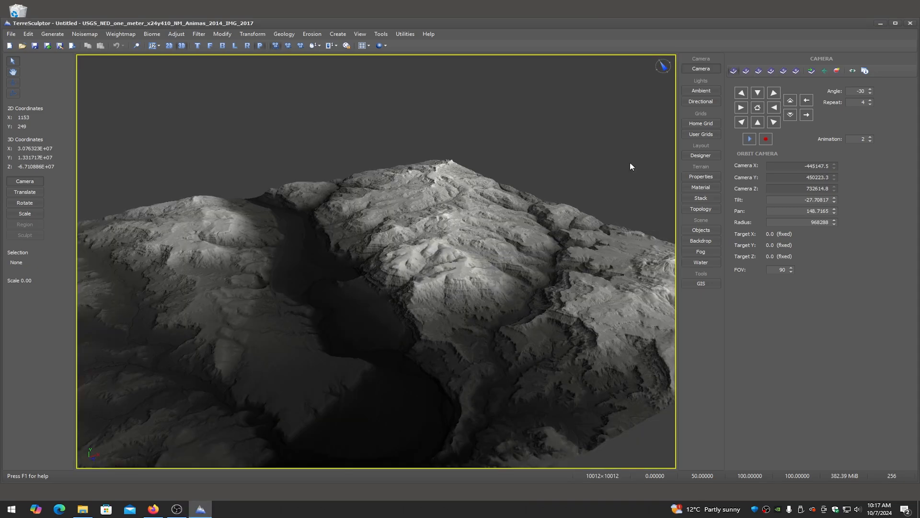
{"action": "left_click", "coordinate": [702, 283]}
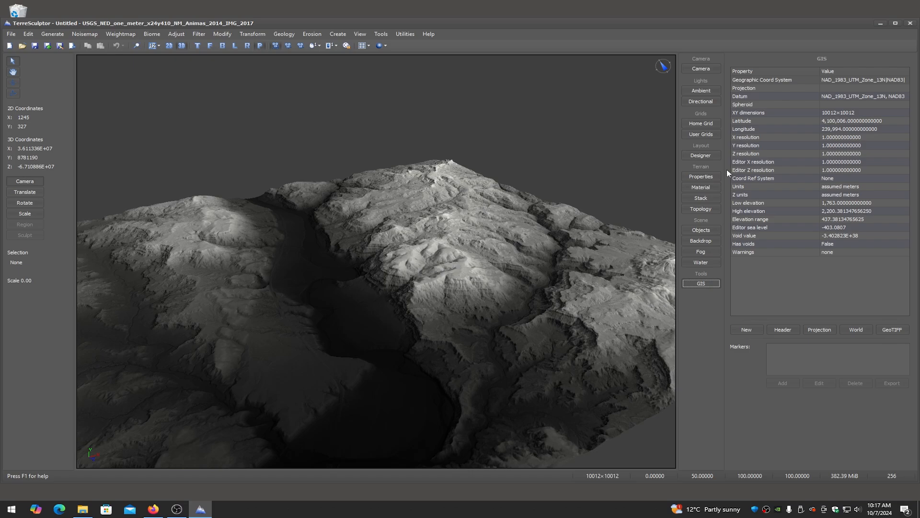
{"action": "left_click", "coordinate": [700, 177]}
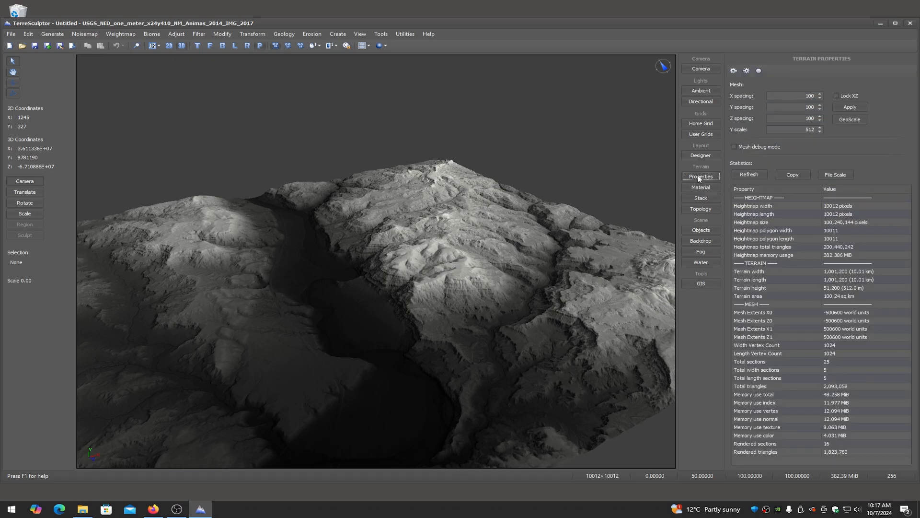
{"action": "left_click", "coordinate": [855, 121]}
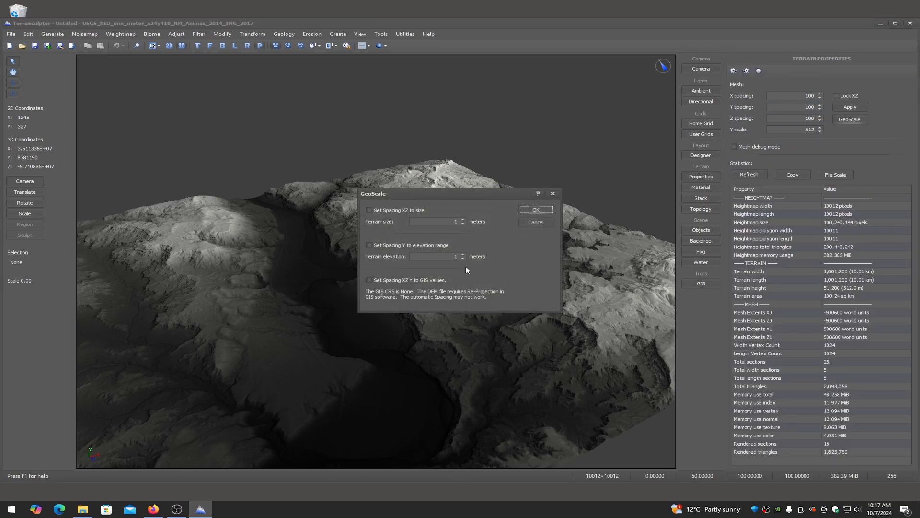
{"action": "left_click", "coordinate": [385, 281]}
{"action": "left_click", "coordinate": [536, 209]}
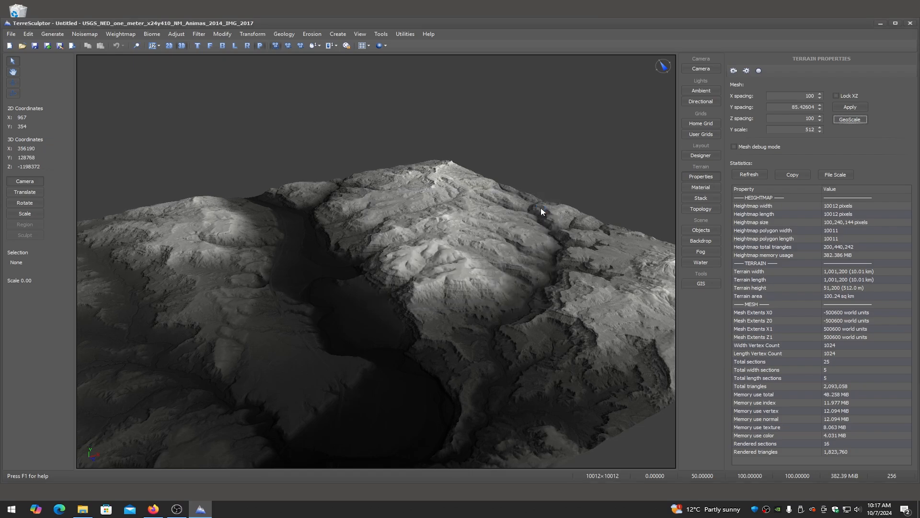
{"action": "left_click_drag", "start_coordinate": [412, 292], "coordinate": [88, 287]}
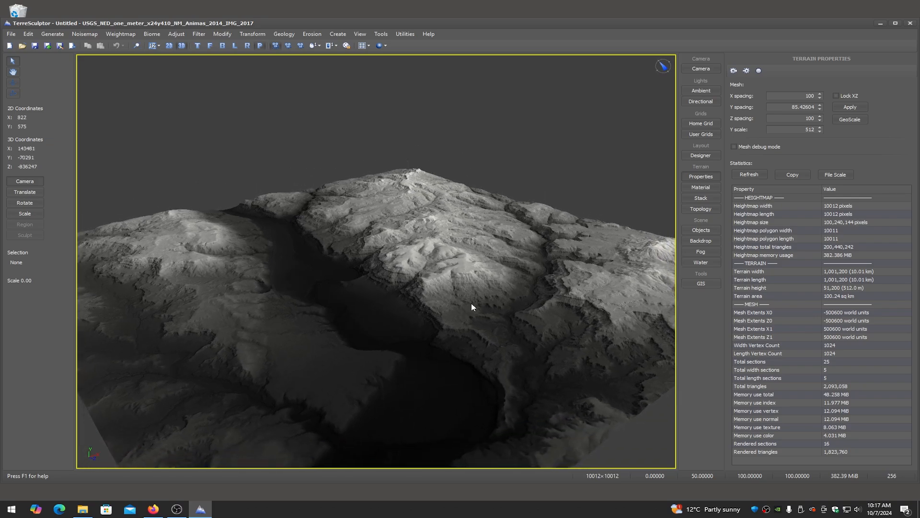
{"action": "left_click_drag", "start_coordinate": [409, 284], "coordinate": [407, 289]}
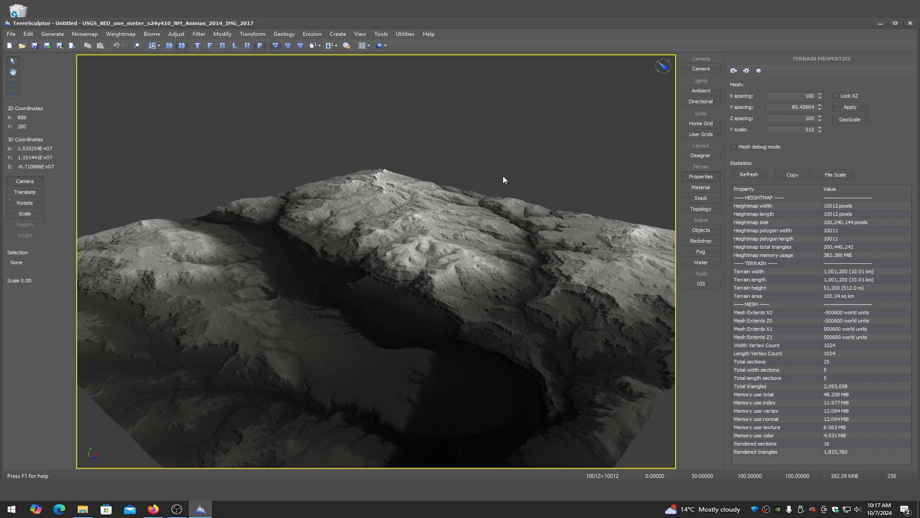
{"action": "left_click", "coordinate": [284, 34]}
{"action": "left_click", "coordinate": [292, 63]}
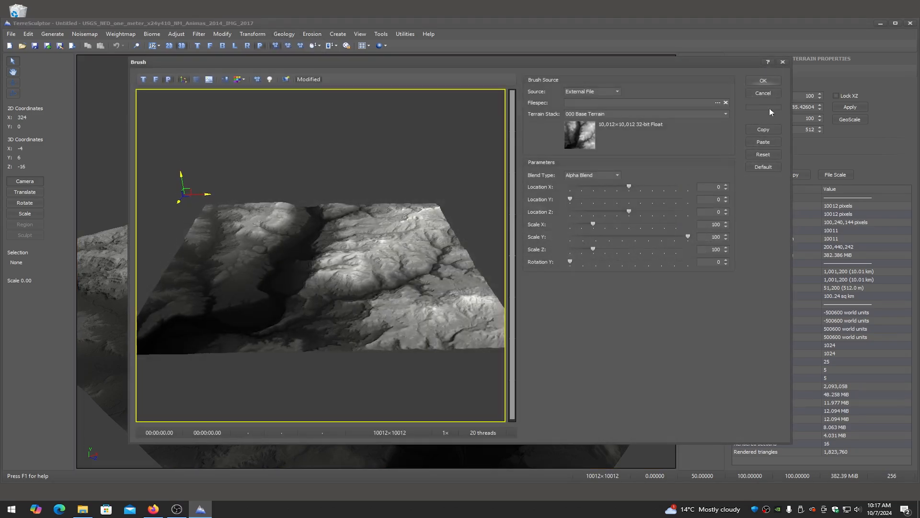
{"action": "left_click", "coordinate": [765, 93]}
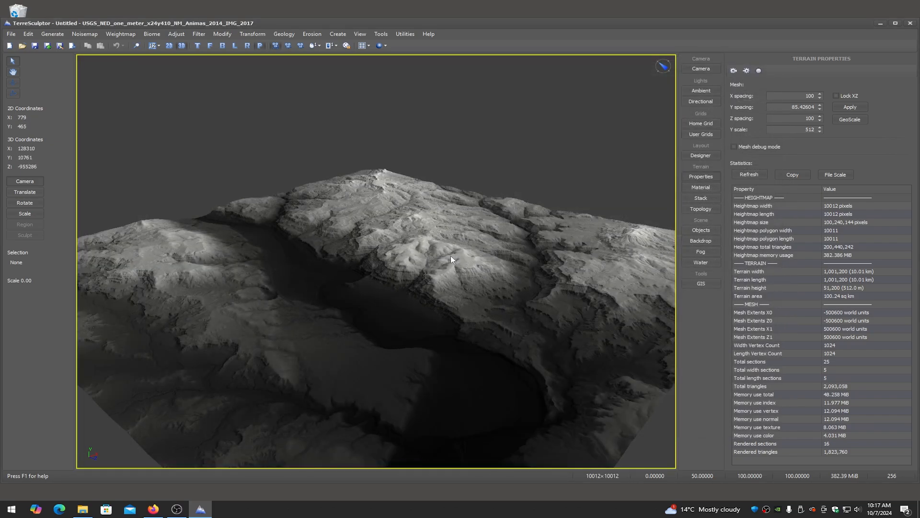
Modify the terrain's altitude so that the High Altitude is 50
{"action": "left_click_drag", "start_coordinate": [430, 270], "coordinate": [559, 269]}
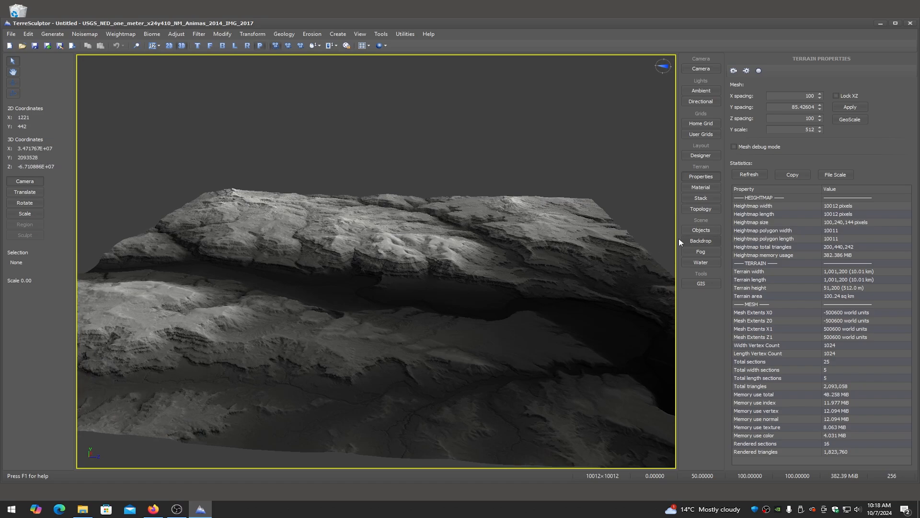
{"action": "left_click", "coordinate": [222, 34]}
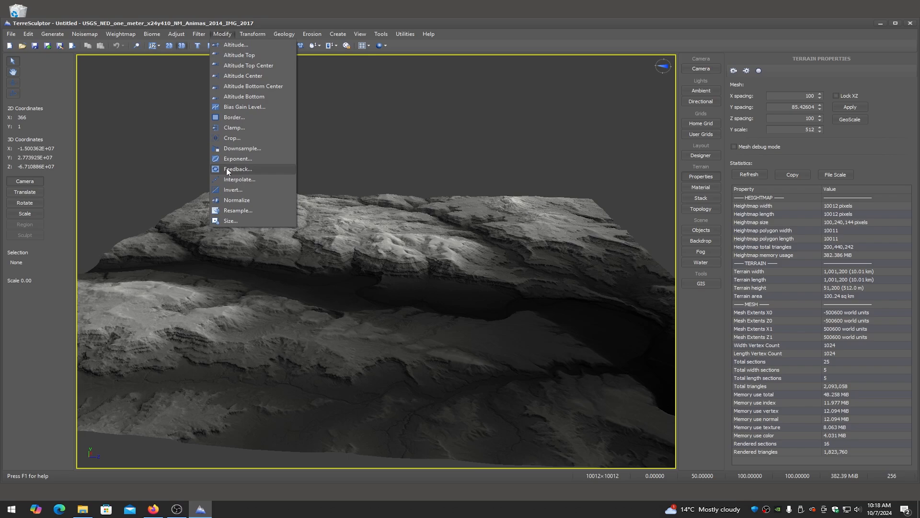
{"action": "left_click", "coordinate": [235, 45]}
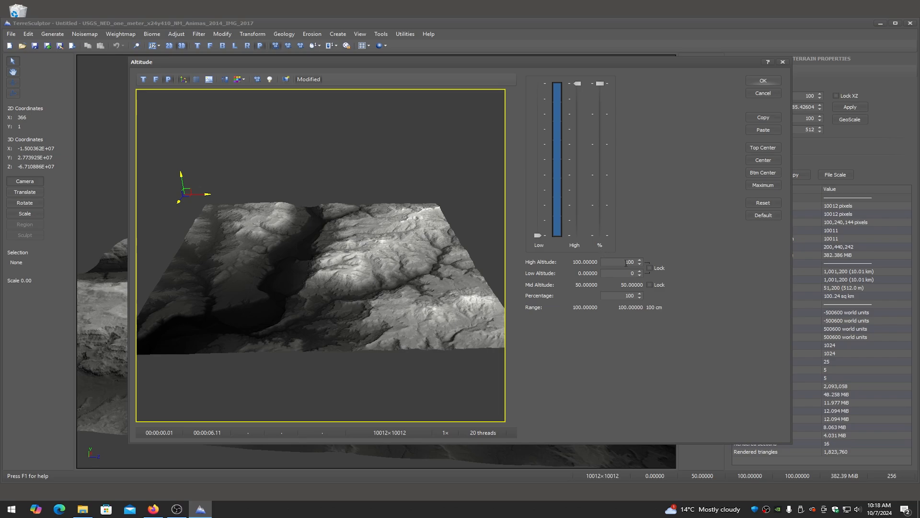
{"action": "left_click_drag", "start_coordinate": [620, 262], "coordinate": [658, 262]}
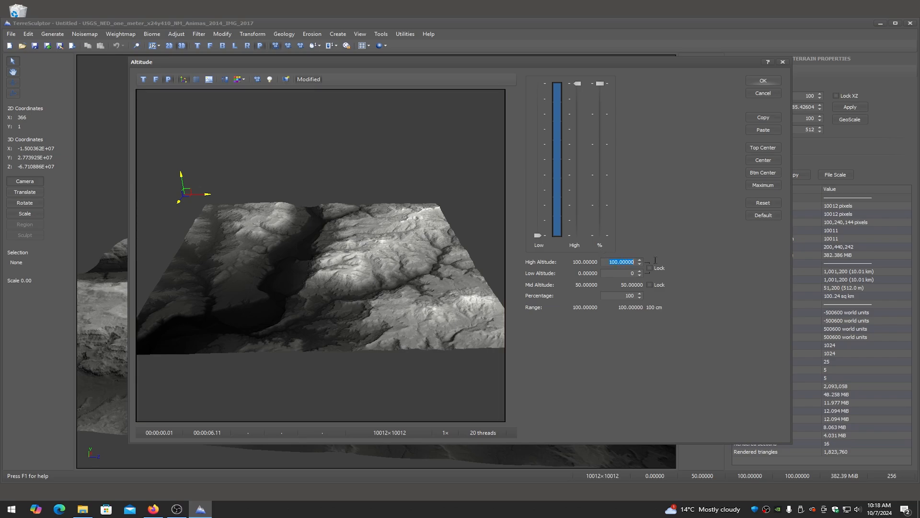
{"action": "type", "text": "50"}
{"action": "key", "text": "Return"}
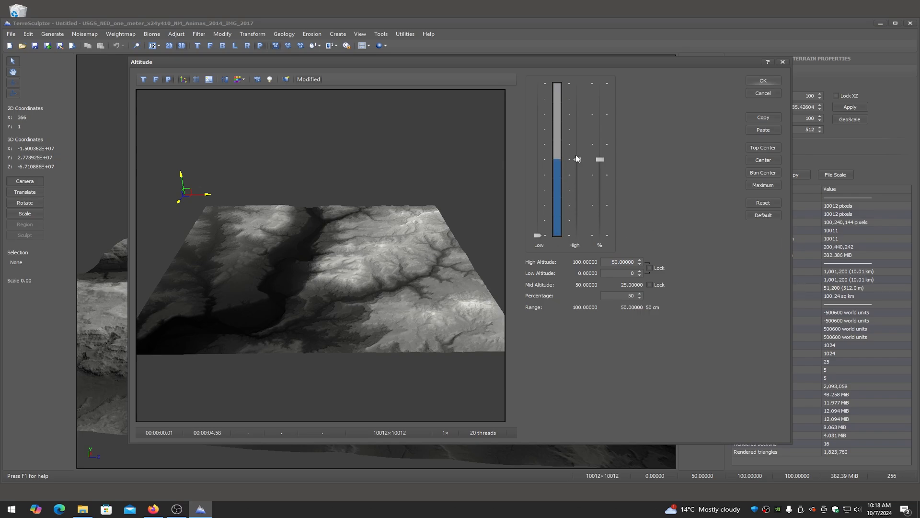
{"action": "left_click", "coordinate": [764, 81]}
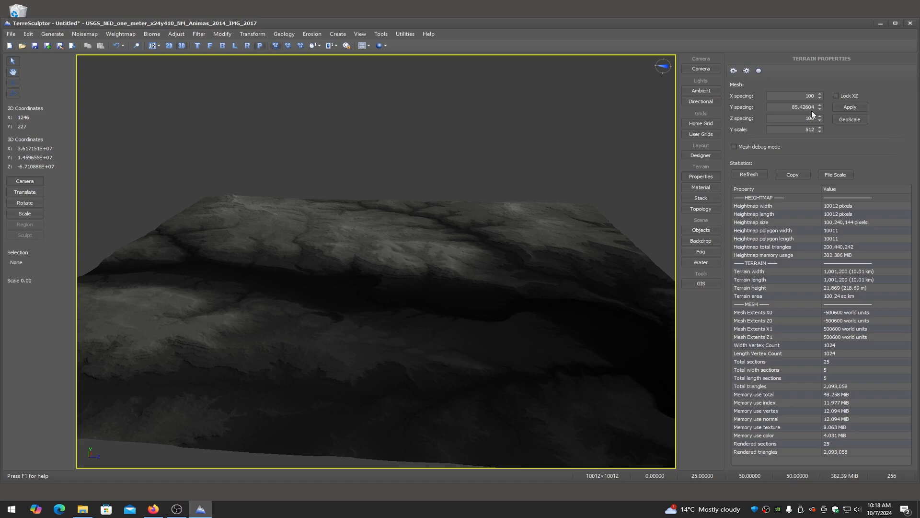
Switch to Calculator, multiply the terrain's Y spacing of 85.42604 by 2, and return to TerreSculptor
{"action": "double_click", "coordinate": [782, 107]}
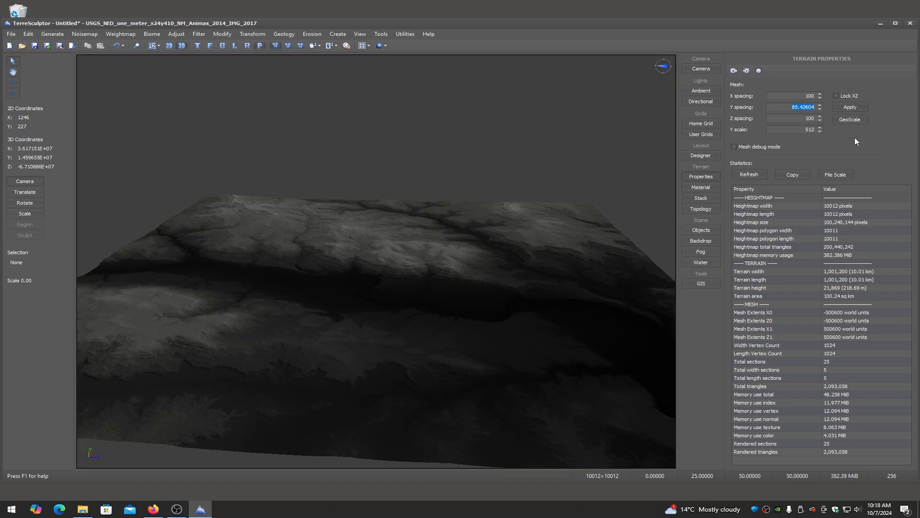
{"action": "left_click", "coordinate": [11, 509]}
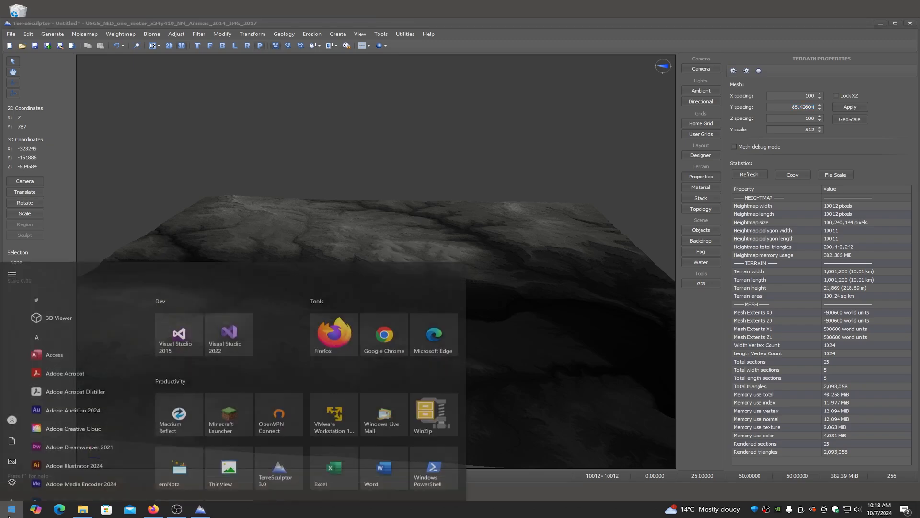
{"action": "scroll", "coordinate": [56, 442], "scroll_direction": "down", "scroll_amount": 5}
{"action": "left_click", "coordinate": [56, 422]}
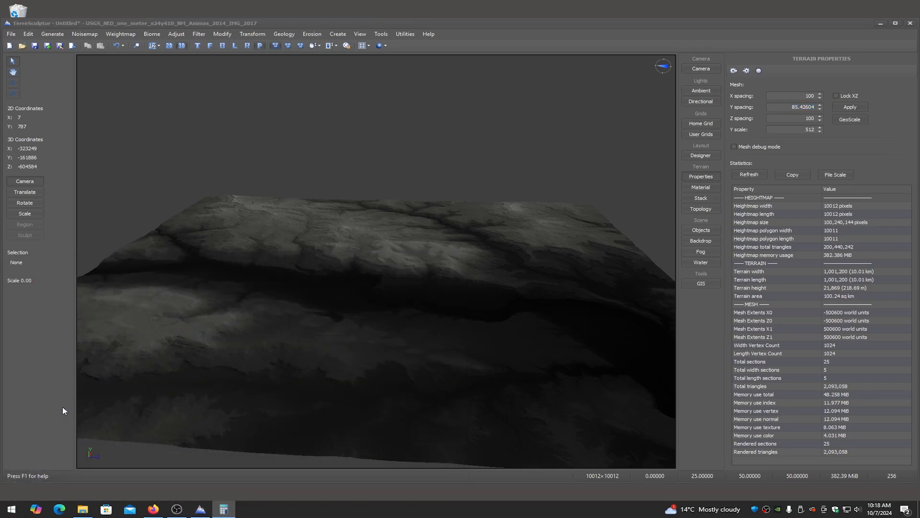
{"action": "left_click", "coordinate": [229, 309]}
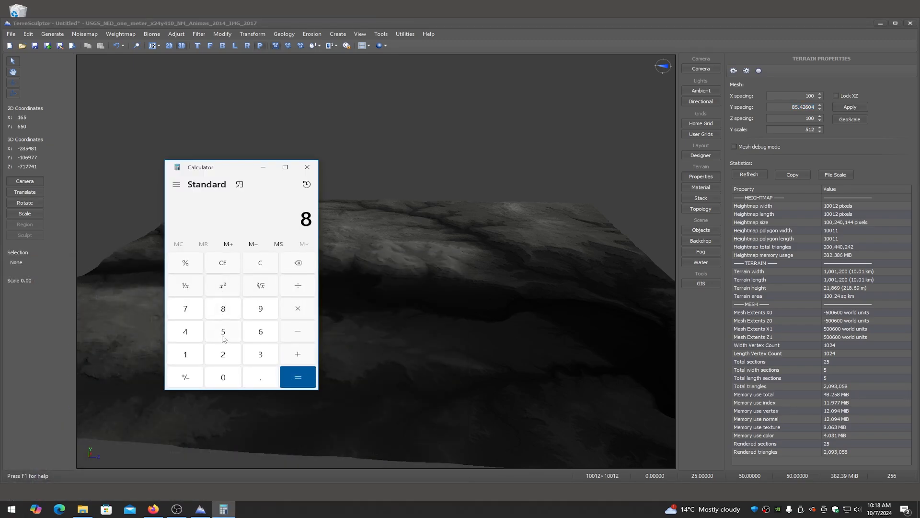
{"action": "left_click", "coordinate": [225, 339]}
{"action": "left_click", "coordinate": [267, 377]}
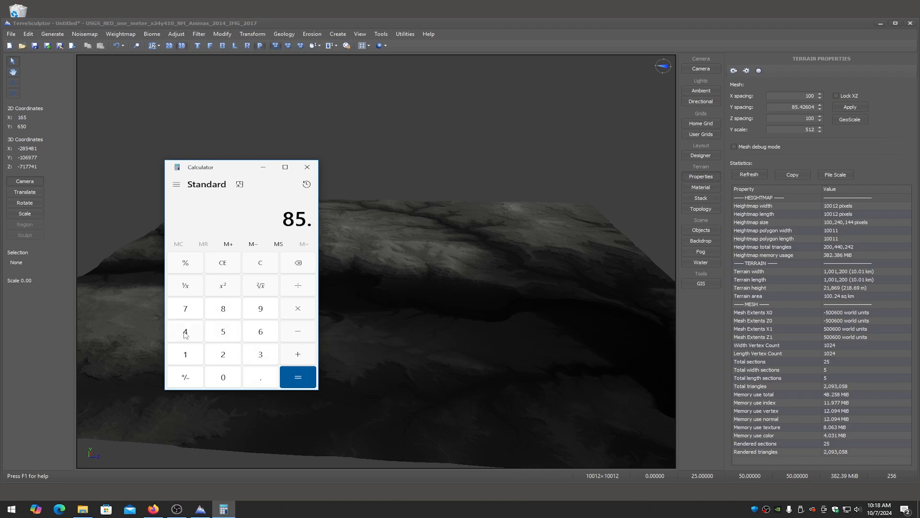
{"action": "left_click", "coordinate": [185, 334]}
{"action": "left_click", "coordinate": [224, 354]}
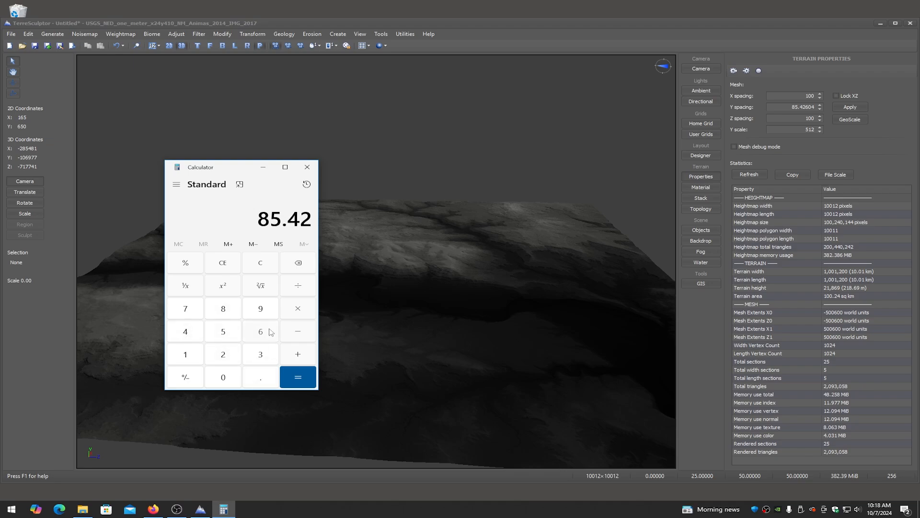
{"action": "left_click", "coordinate": [262, 329]}
{"action": "left_click", "coordinate": [225, 376]}
{"action": "left_click", "coordinate": [187, 335]}
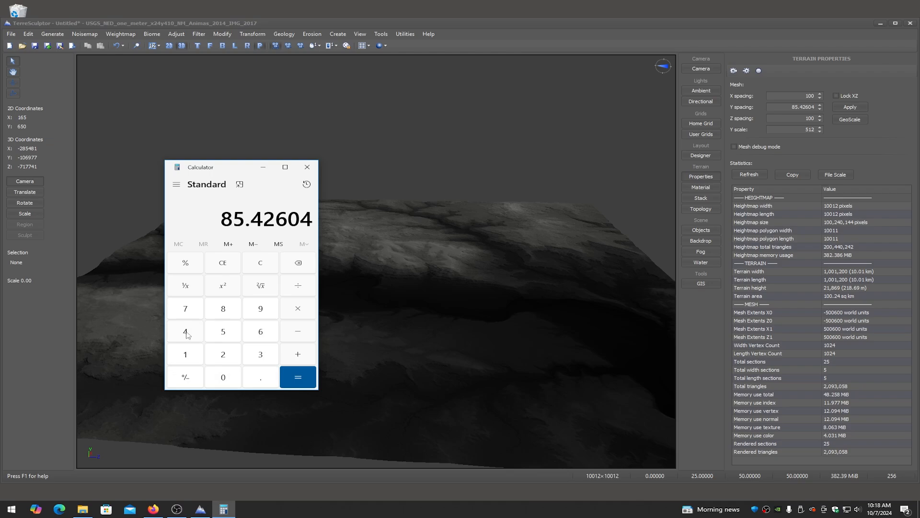
{"action": "left_click", "coordinate": [298, 310]}
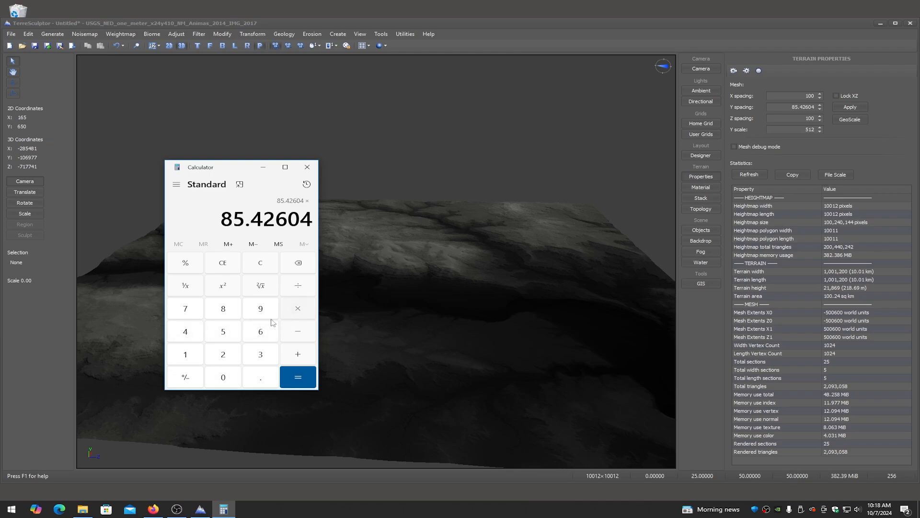
{"action": "left_click", "coordinate": [224, 354]}
{"action": "left_click", "coordinate": [298, 381]}
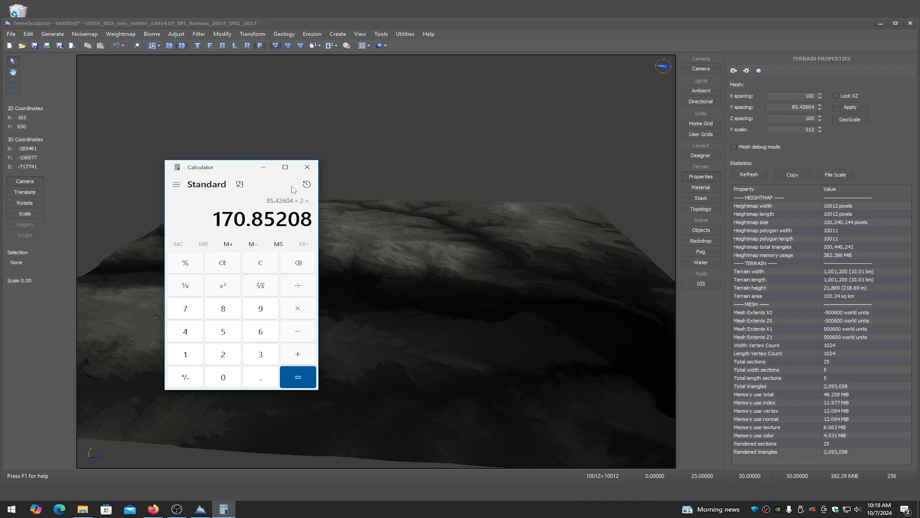
{"action": "left_click", "coordinate": [264, 168]}
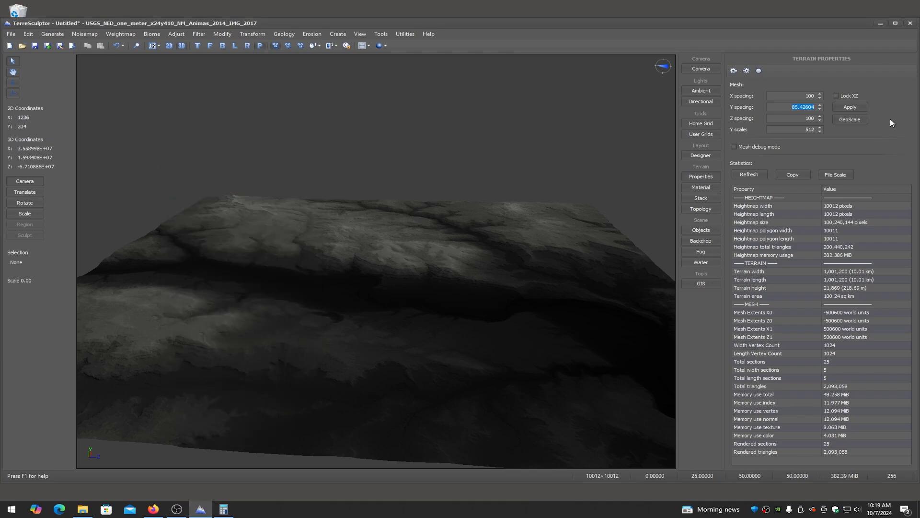
Set the terrain mesh's Y spacing to 170.852 and apply it
{"action": "double_click", "coordinate": [788, 107]}
{"action": "left_click_drag", "start_coordinate": [778, 107], "coordinate": [845, 111]}
{"action": "type", "text": "170"}
{"action": "key", "text": "Return"}
{"action": "left_click", "coordinate": [852, 107]}
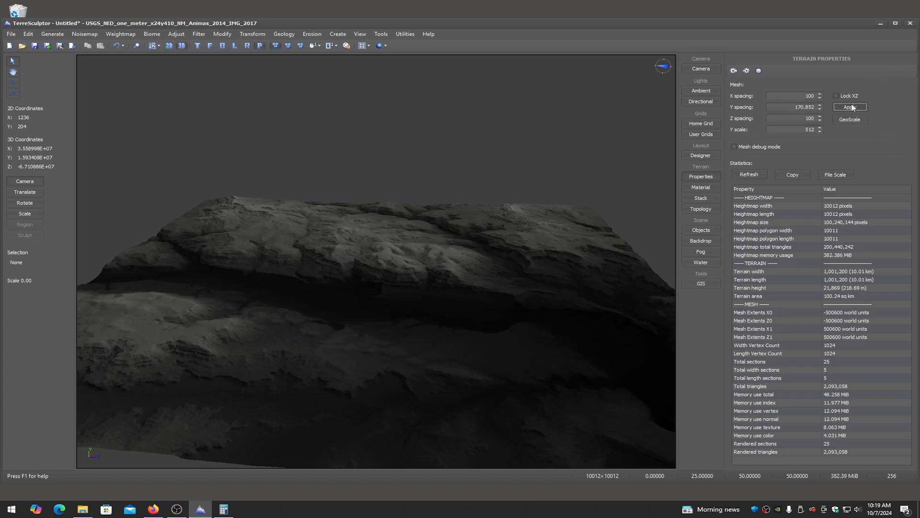
Set the Terrain Topology tool to Merge a File with Heightmap
{"action": "left_click_drag", "start_coordinate": [375, 285], "coordinate": [335, 307]}
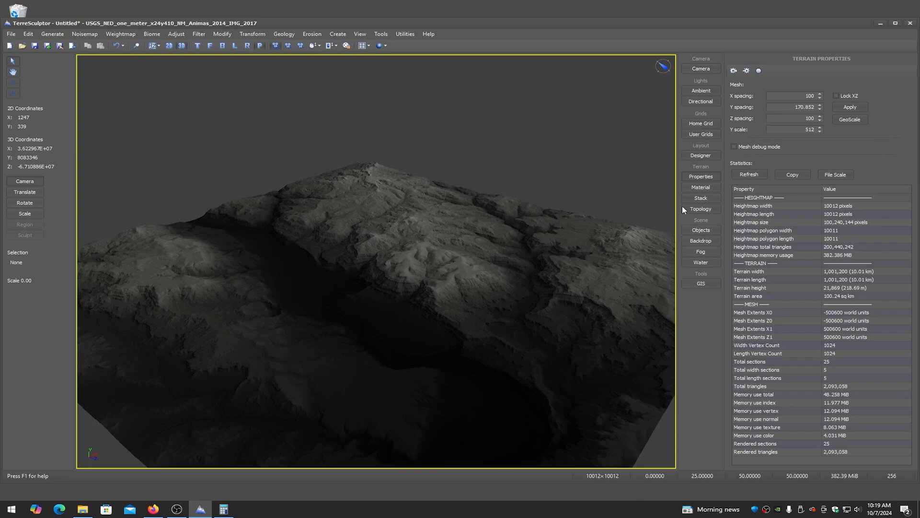
{"action": "left_click", "coordinate": [707, 210]}
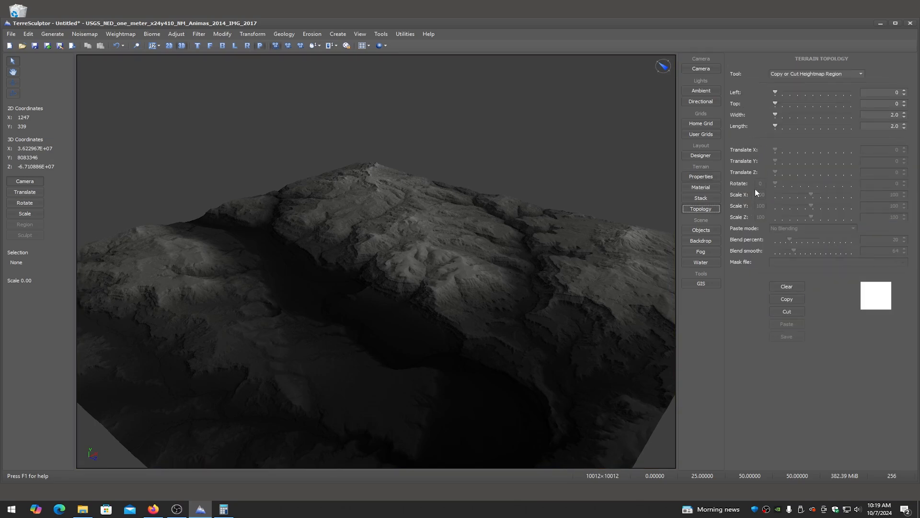
{"action": "left_click", "coordinate": [862, 73]}
{"action": "left_click", "coordinate": [799, 101]}
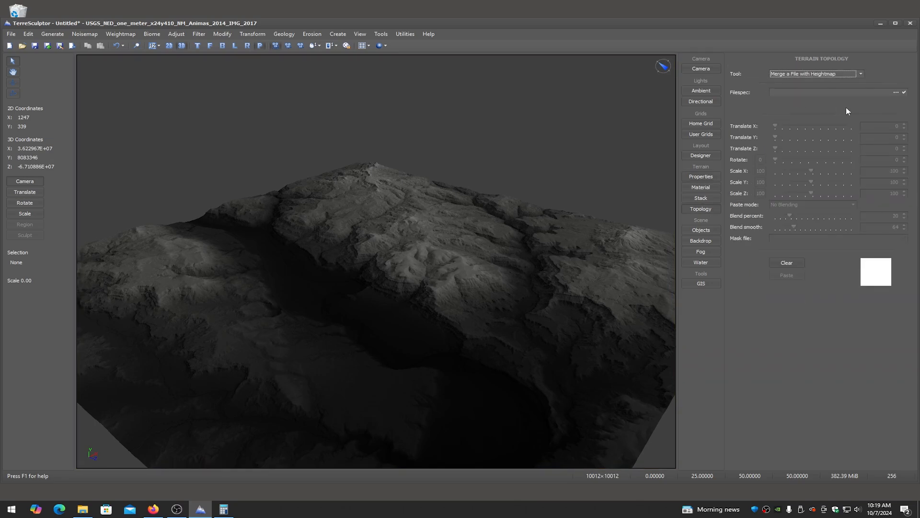
Load Mt Rainier B 6144.TSmap from the DM Brushes Final folder as the file to merge with the heightmap
{"action": "left_click", "coordinate": [896, 92]}
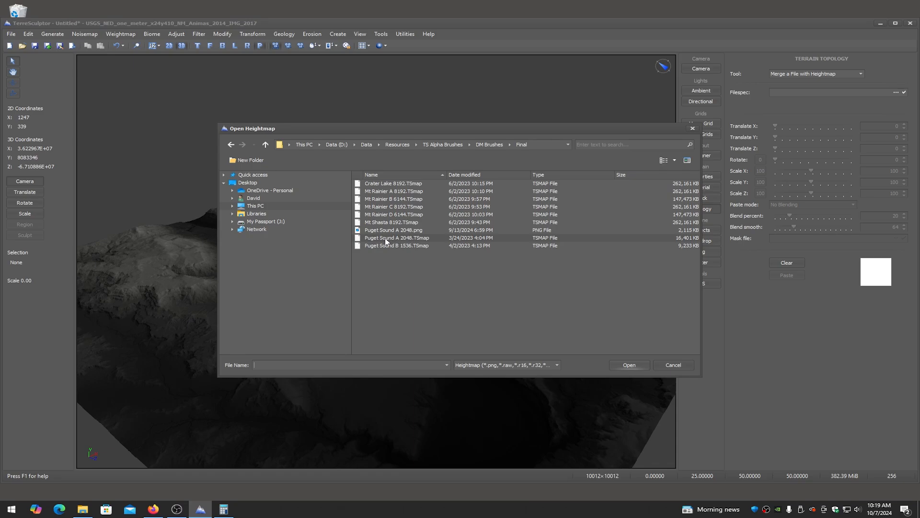
{"action": "double_click", "coordinate": [387, 202]}
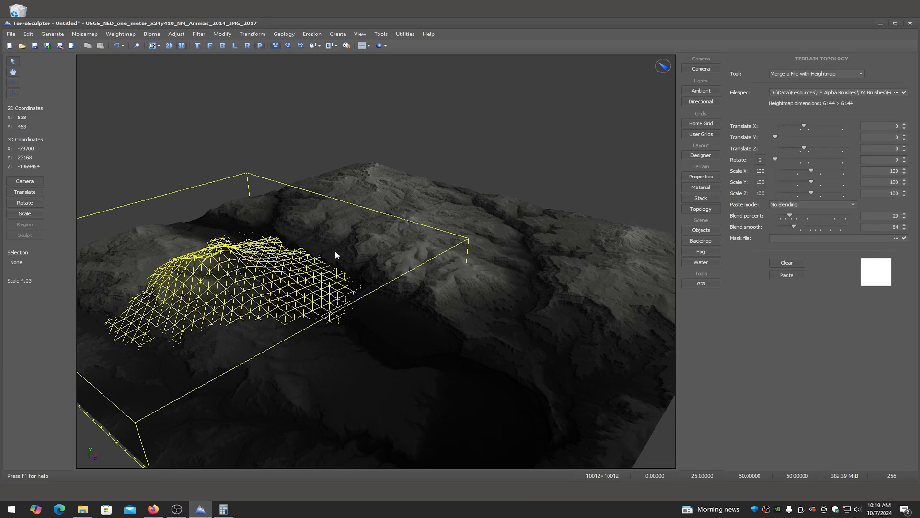
{"action": "mouse_move", "coordinate": [336, 254]}
{"action": "left_mouse_down"}
{"action": "mouse_move", "coordinate": [376, 283]}
{"action": "mouse_move", "coordinate": [314, 281]}
{"action": "left_mouse_up"}
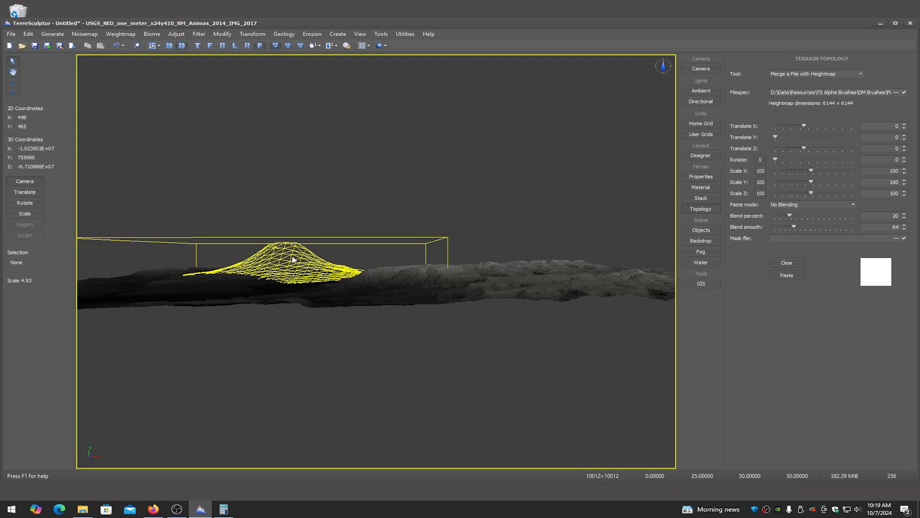
{"action": "left_click_drag", "start_coordinate": [418, 267], "coordinate": [430, 266]}
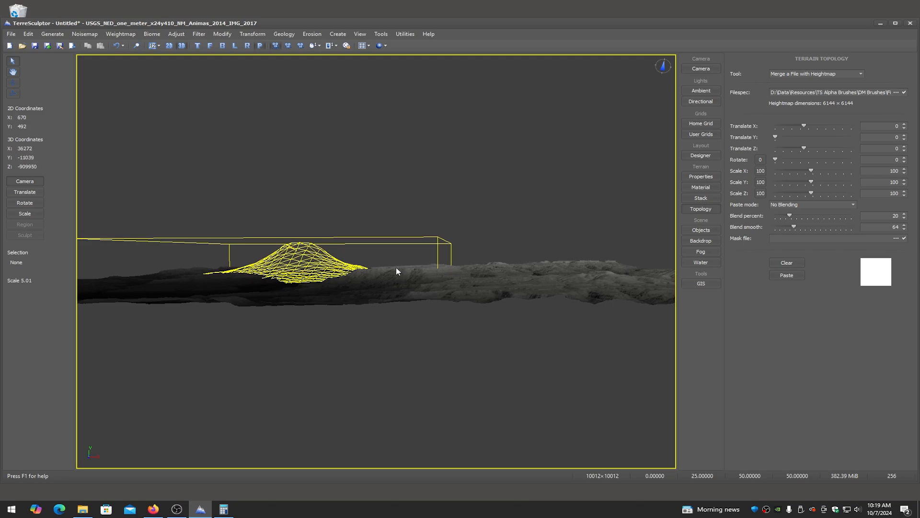
{"action": "mouse_move", "coordinate": [419, 267]}
{"action": "left_mouse_down"}
{"action": "mouse_move", "coordinate": [375, 260]}
{"action": "mouse_move", "coordinate": [431, 297]}
{"action": "mouse_move", "coordinate": [405, 263]}
{"action": "left_mouse_up"}
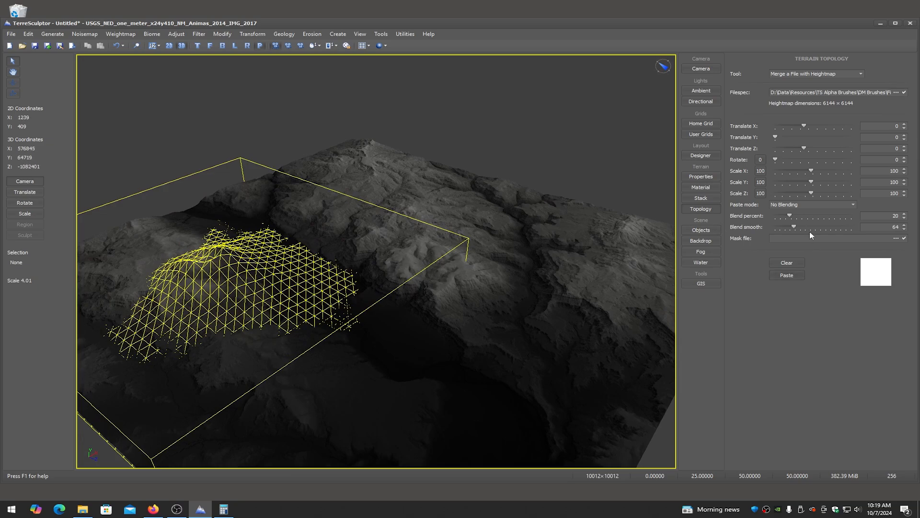
Paste the mountain into the terrain using Circle Gradient Blend with a blend percent of 34 and blend smooth of 256
{"action": "left_click", "coordinate": [800, 204]}
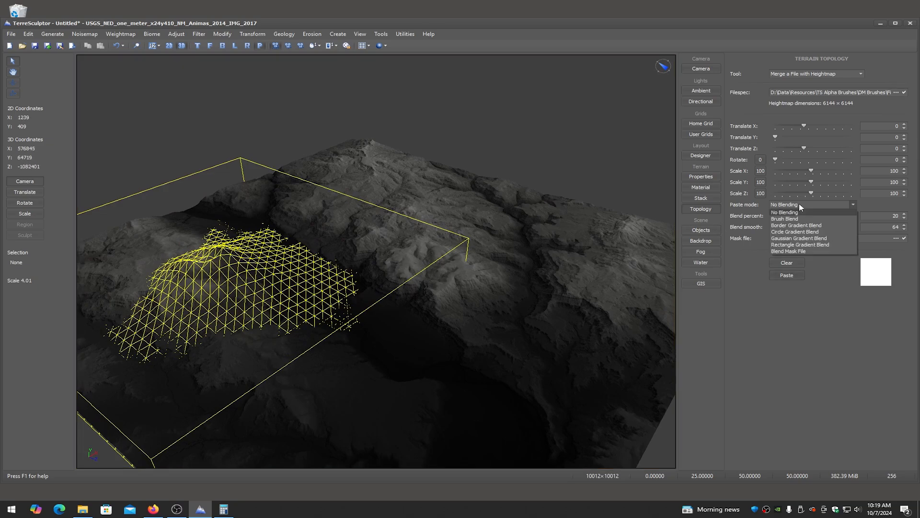
{"action": "left_click", "coordinate": [800, 232]}
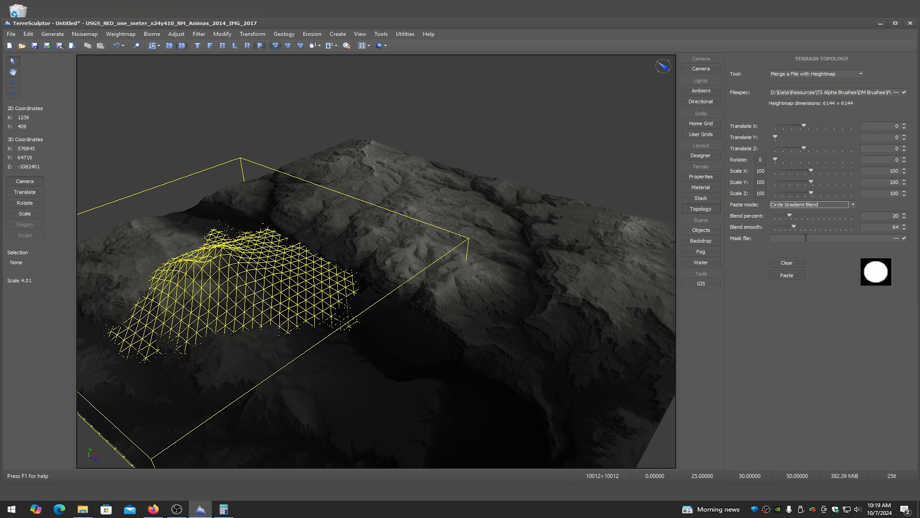
{"action": "left_click", "coordinate": [798, 216]}
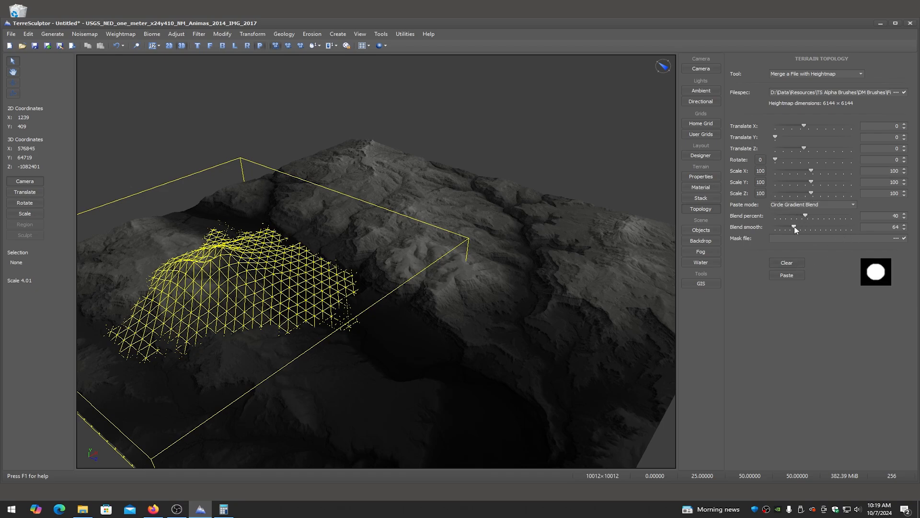
{"action": "mouse_move", "coordinate": [795, 230]}
{"action": "left_mouse_down"}
{"action": "mouse_move", "coordinate": [849, 231]}
{"action": "mouse_move", "coordinate": [802, 217]}
{"action": "left_mouse_up"}
{"action": "left_click", "coordinate": [787, 275]}
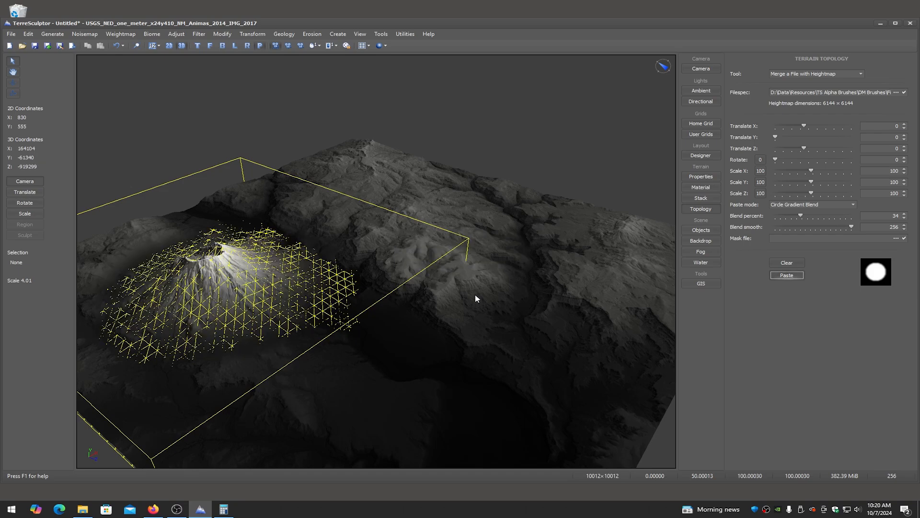
Move the merge preview away from the pasted mountain by setting its X translation to 4321
{"action": "left_click_drag", "start_coordinate": [475, 295], "coordinate": [520, 314]}
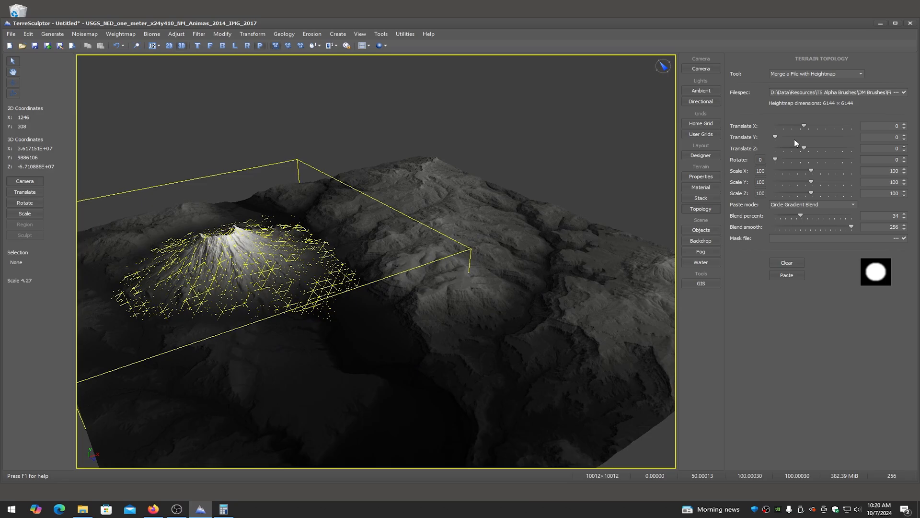
{"action": "left_click_drag", "start_coordinate": [805, 125], "coordinate": [824, 125]}
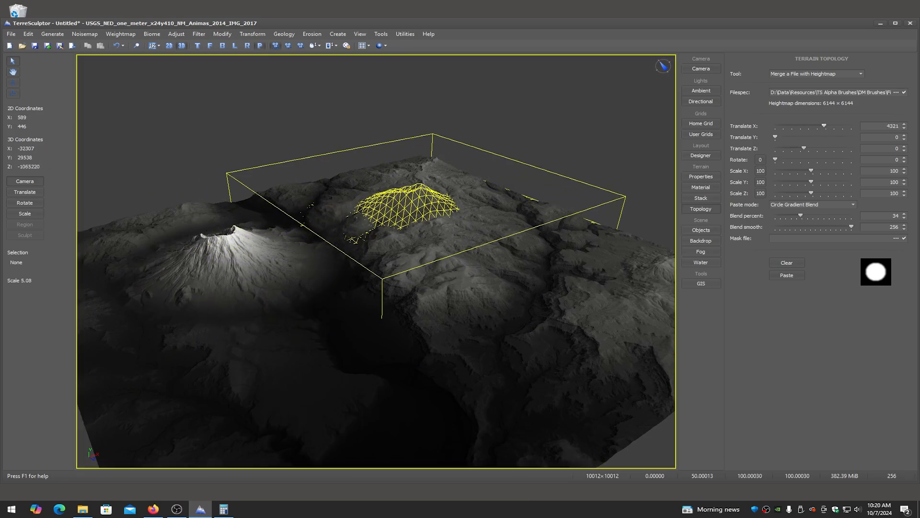
{"action": "left_click_drag", "start_coordinate": [359, 269], "coordinate": [301, 258]}
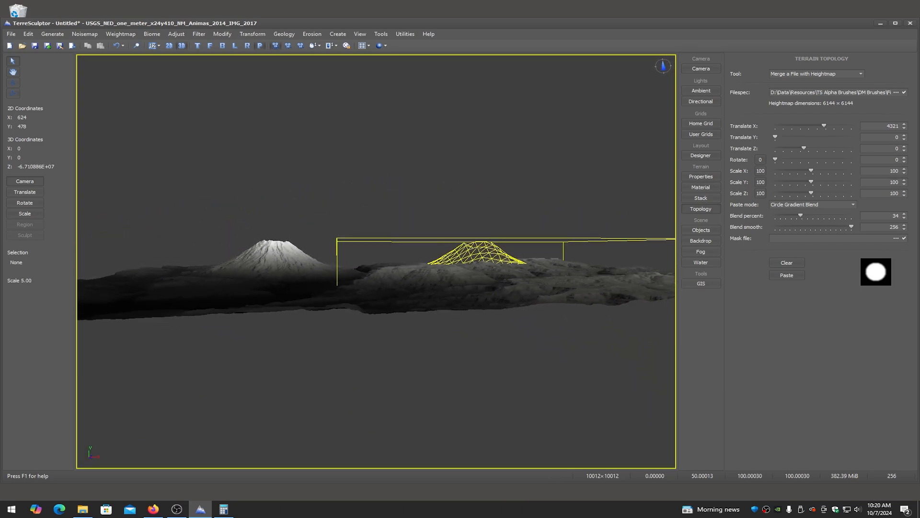
{"action": "left_click_drag", "start_coordinate": [376, 261], "coordinate": [380, 251]}
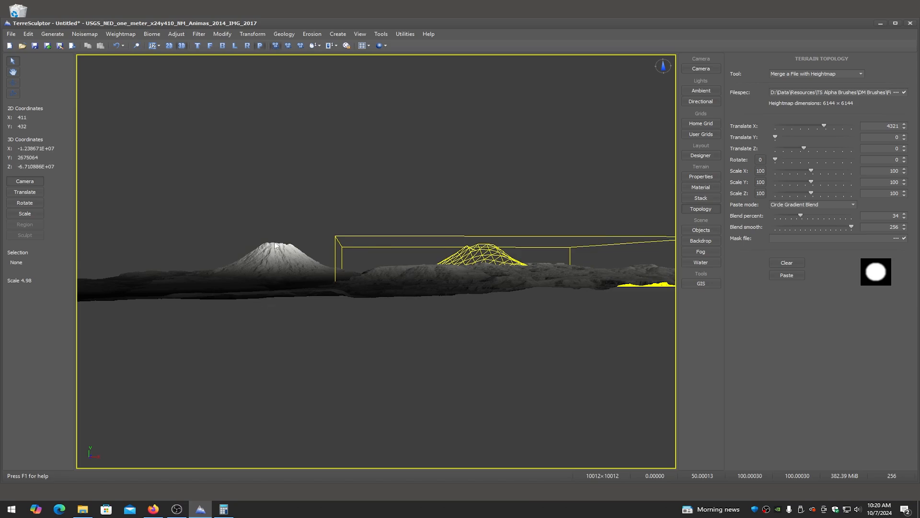
{"action": "left_click_drag", "start_coordinate": [285, 252], "coordinate": [323, 253]}
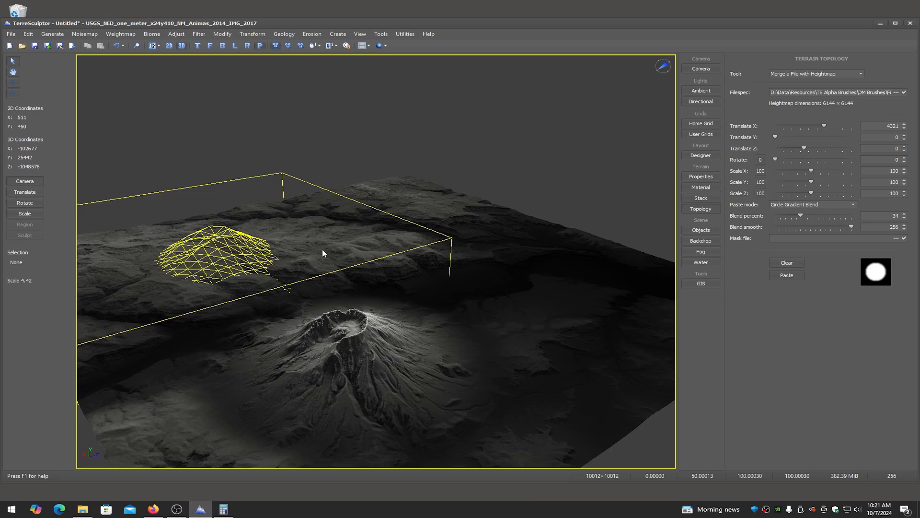